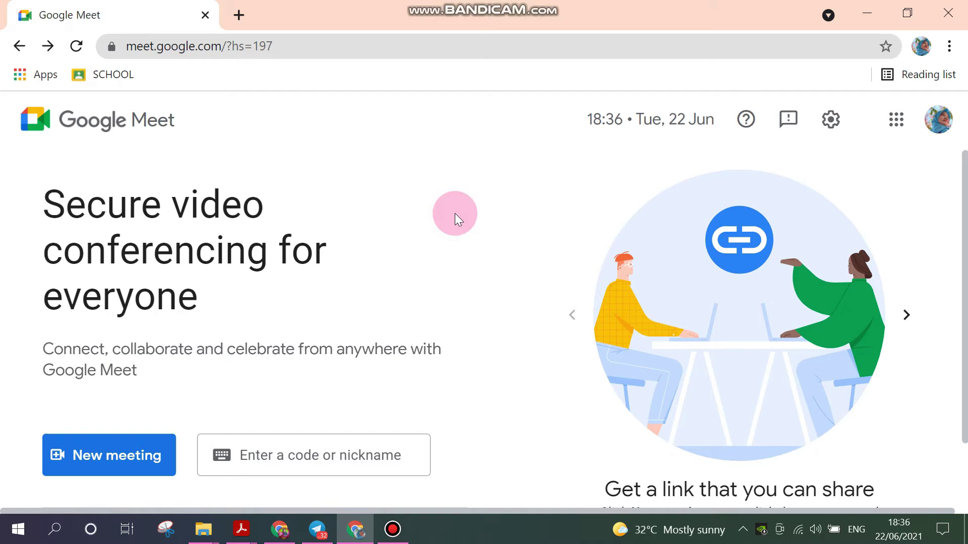
click(896, 122)
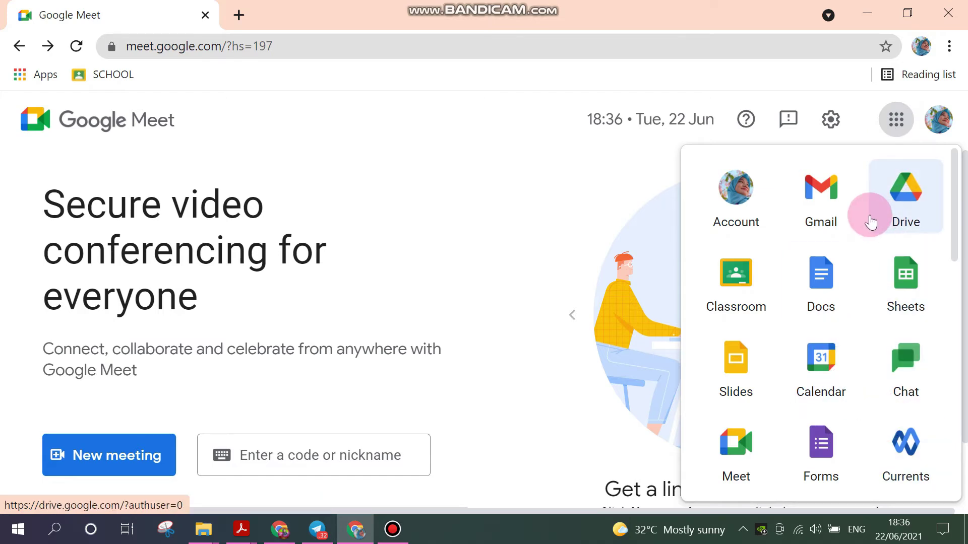
click(456, 209)
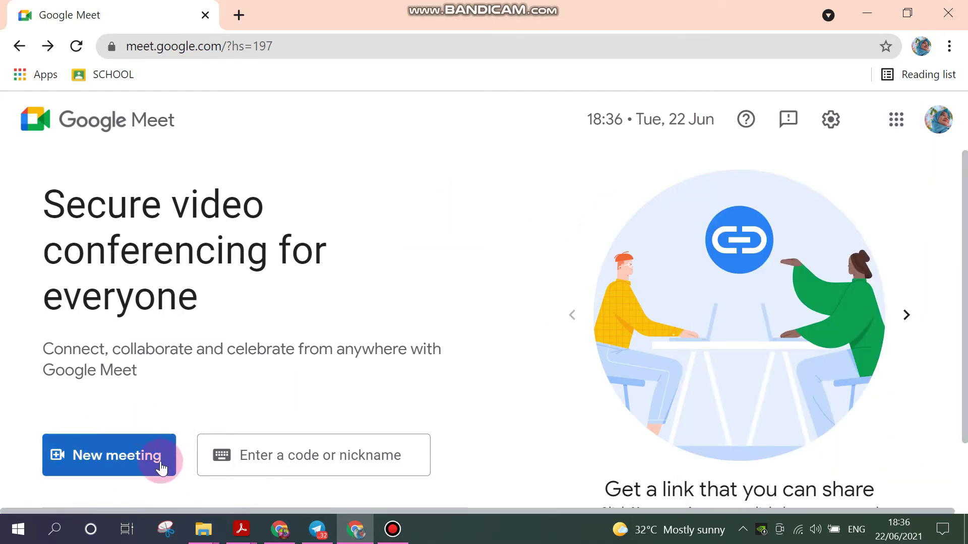
- Create a meeting for later and dismiss its joining information
click(126, 458)
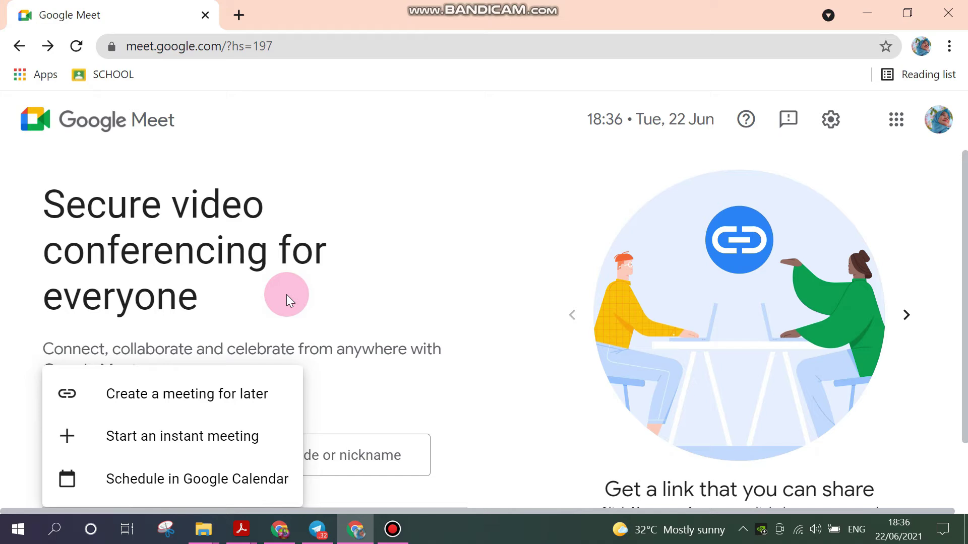
click(235, 396)
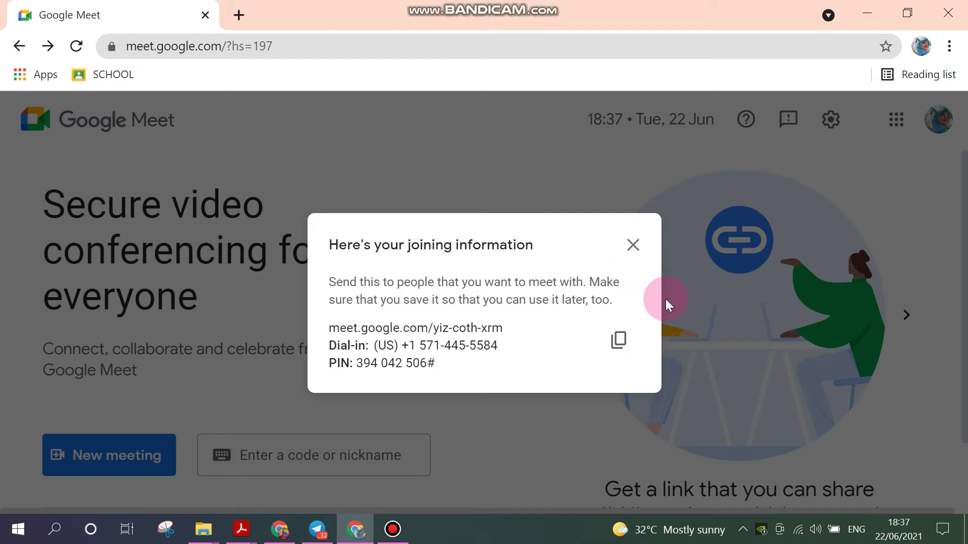
click(641, 247)
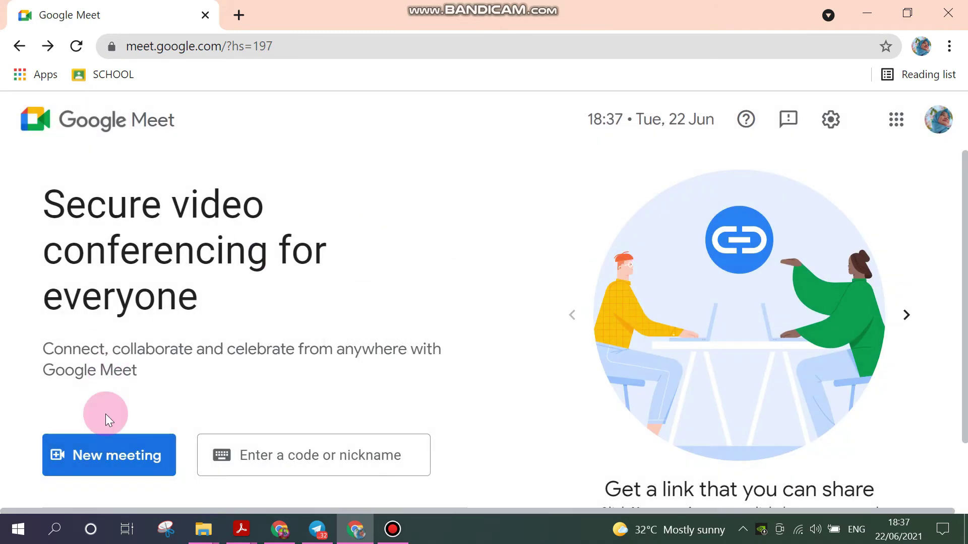
- Start an instant meeting and turn off the camera in it
click(105, 460)
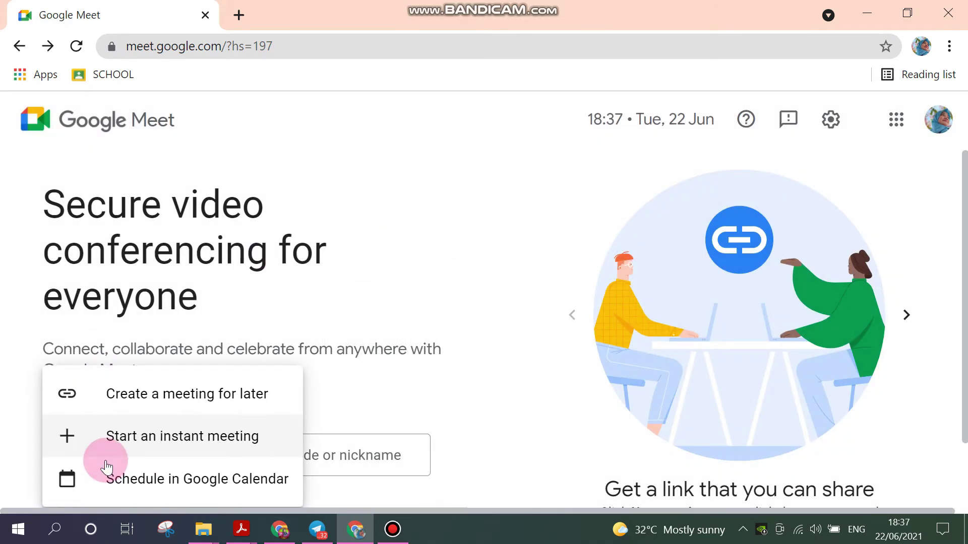
click(132, 438)
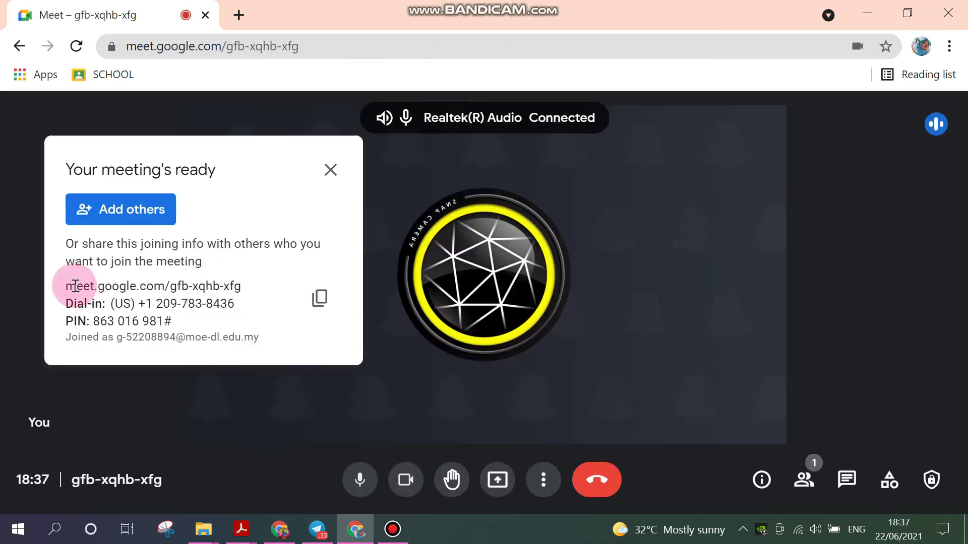
click(406, 484)
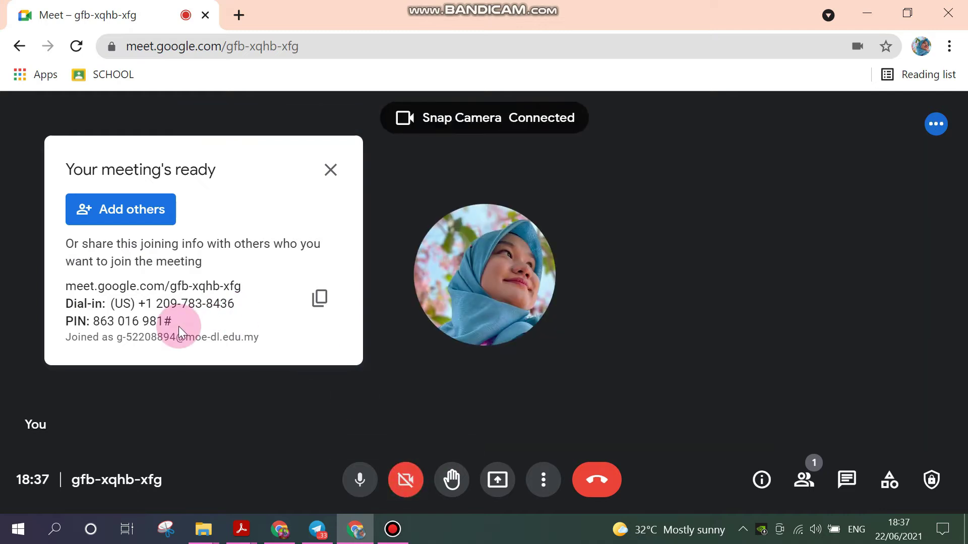
- Copy the instant meeting's joining information and return to the Google Meet home page
click(321, 299)
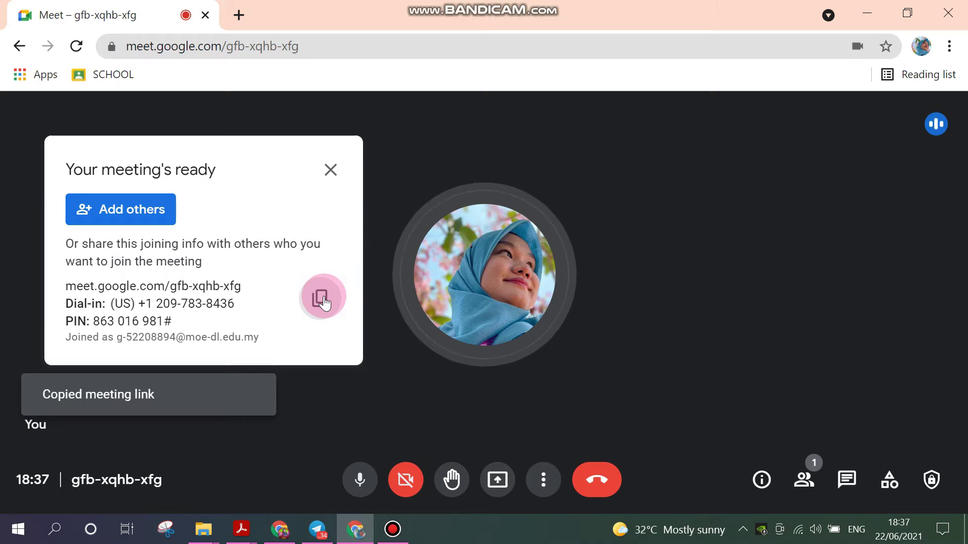
key(alt+Left)
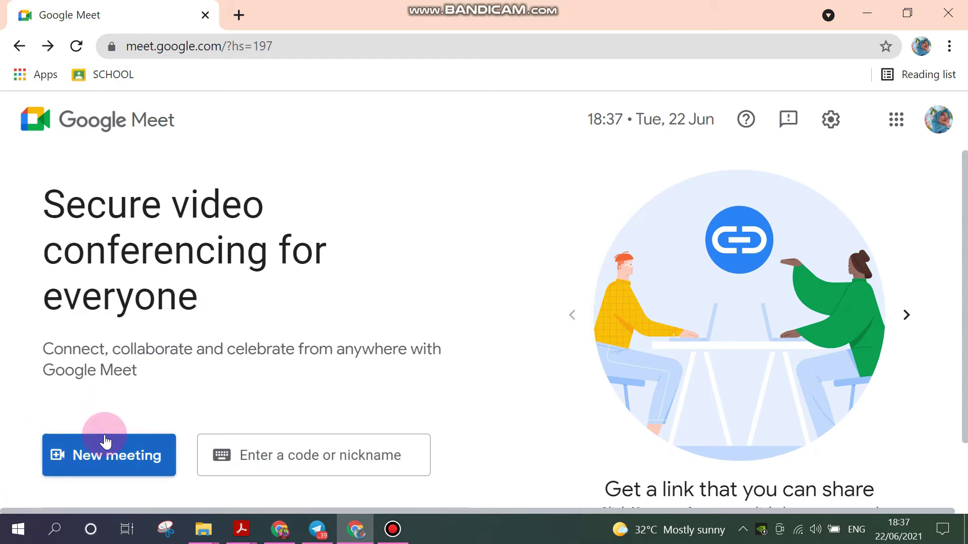
- Schedule a new meeting in Google Calendar and title the event "BAJASA INGGERIS 4 DELIMA"
click(144, 460)
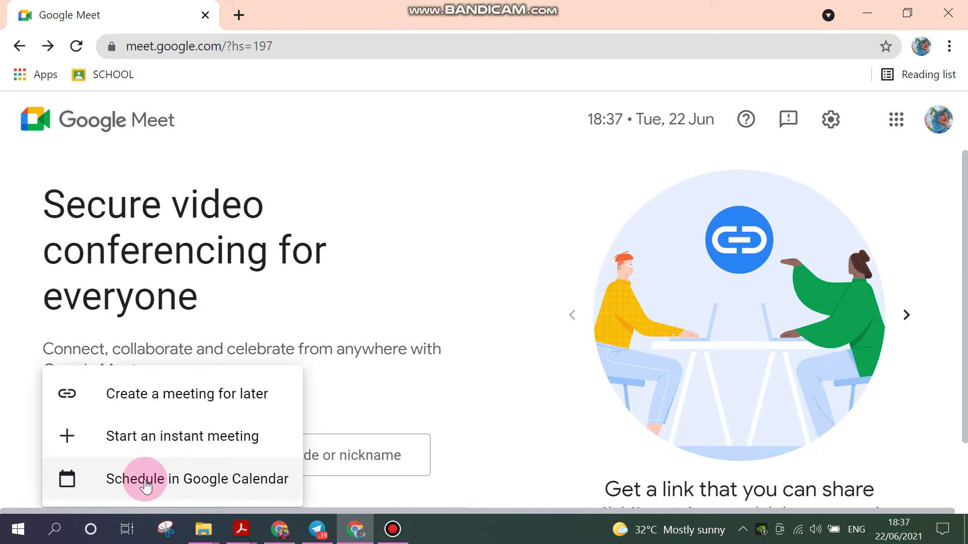
click(149, 481)
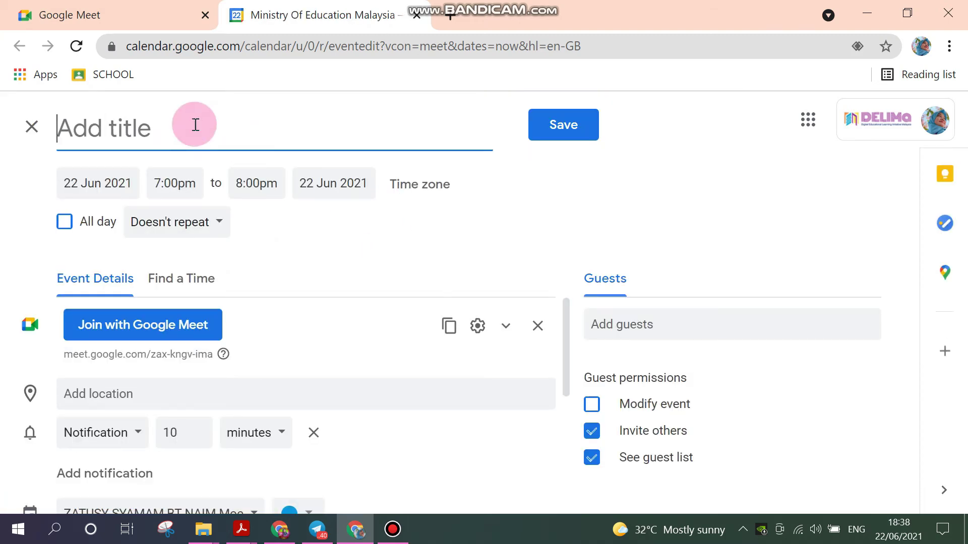
text(BAJASA I)
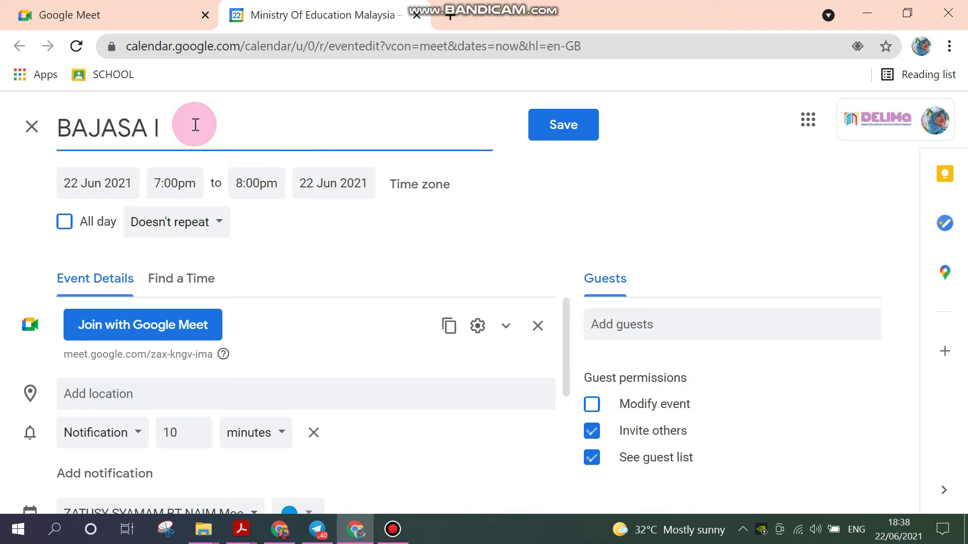
text(NGGERIS 4)
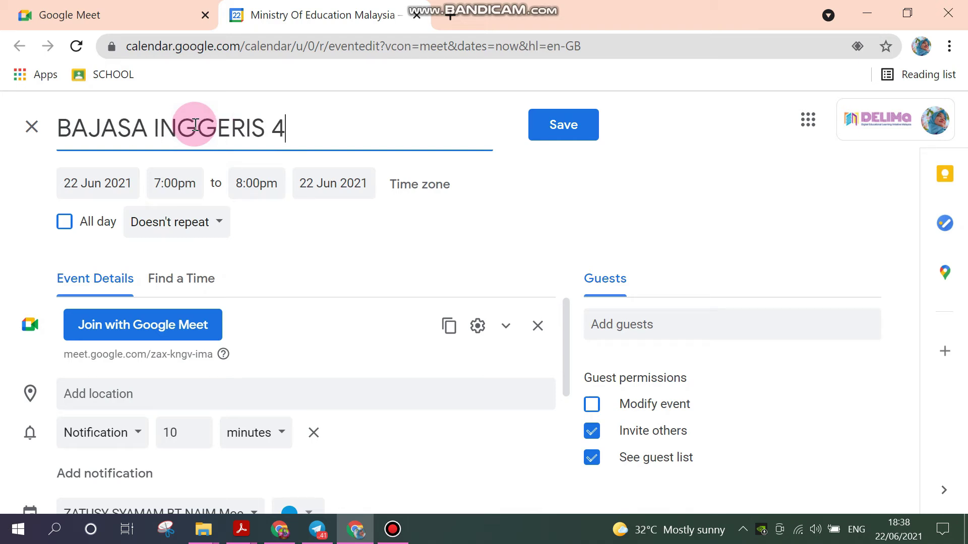
text( DELIMA)
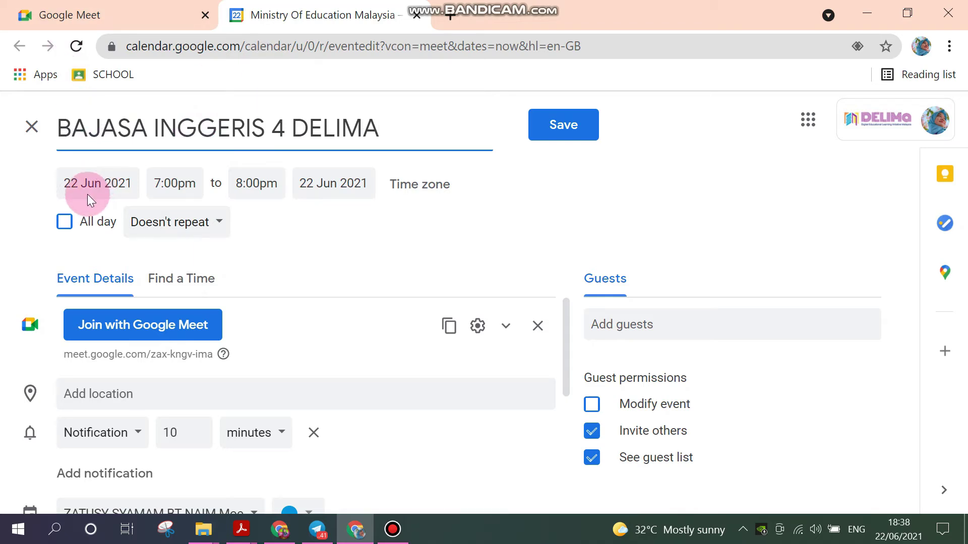
- Set the event to 24 Jun 2021, from 4:00pm to 5:30pm
click(106, 183)
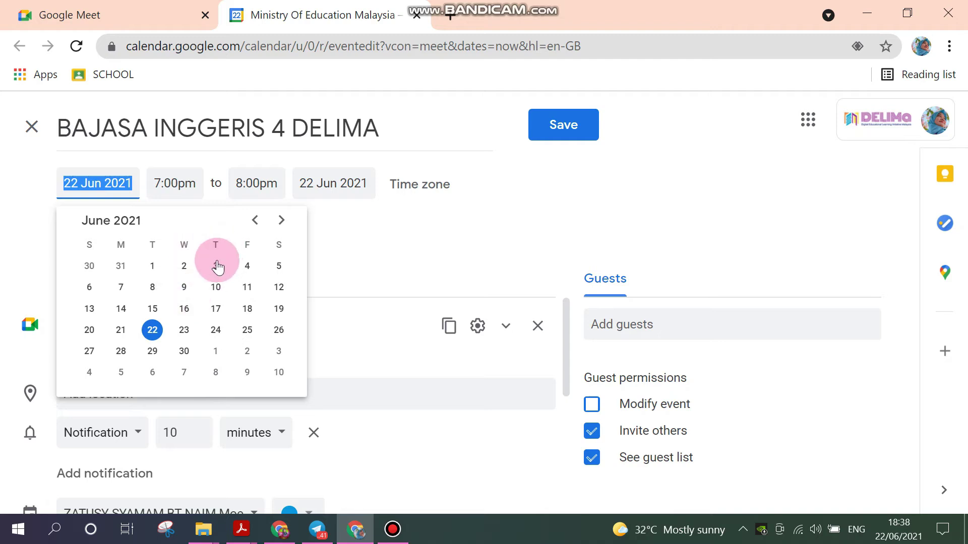
click(216, 329)
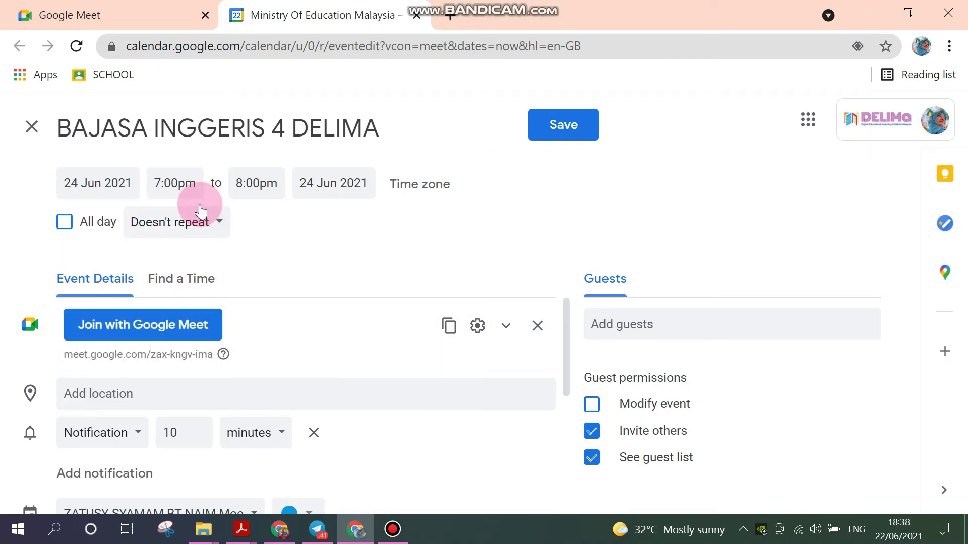
click(175, 183)
scroll(237, 286, down, 5)
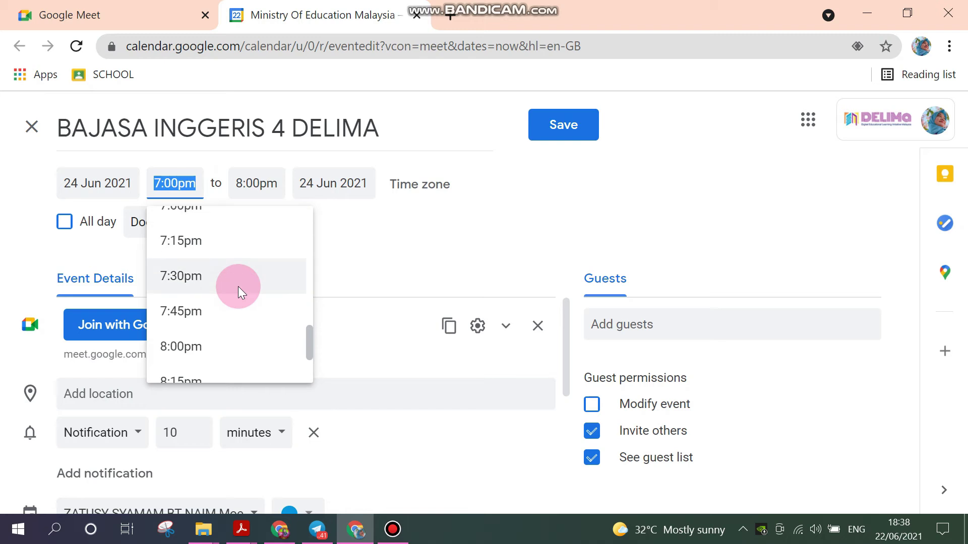
scroll(238, 286, down, 6)
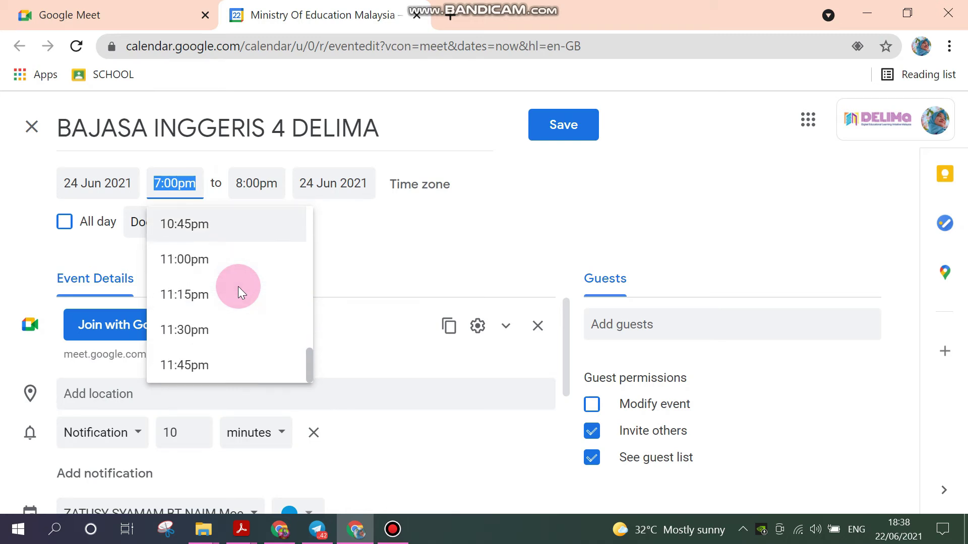
scroll(229, 302, up, 20)
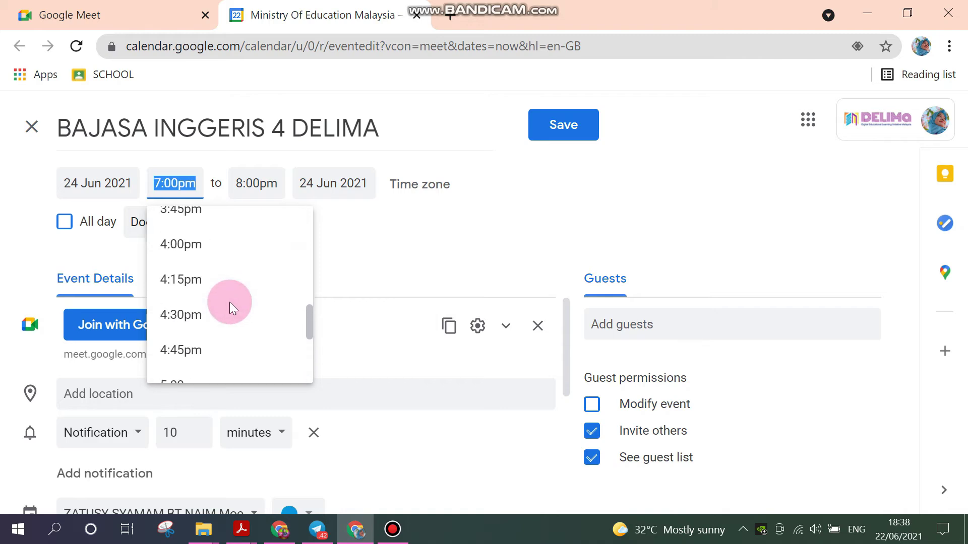
scroll(229, 301, up, 6)
scroll(228, 296, down, 15)
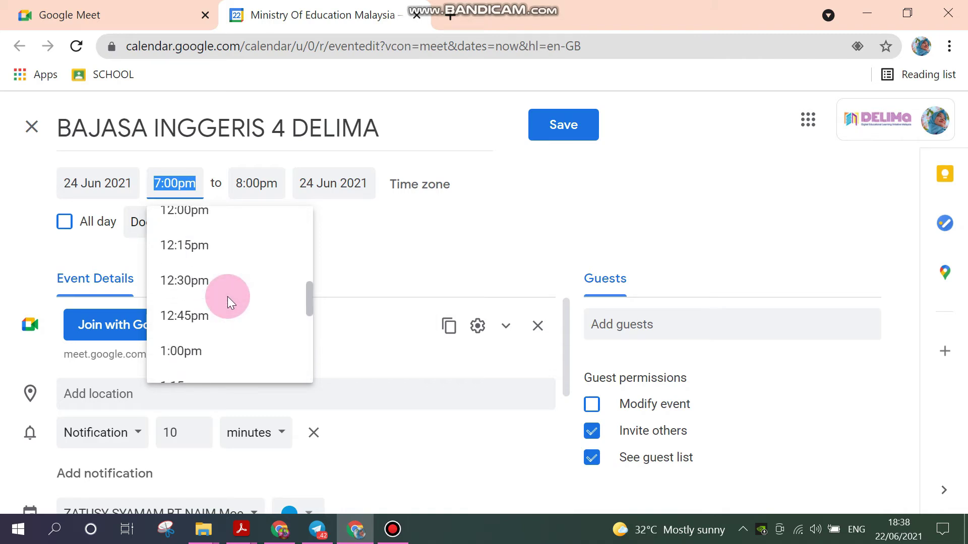
click(210, 328)
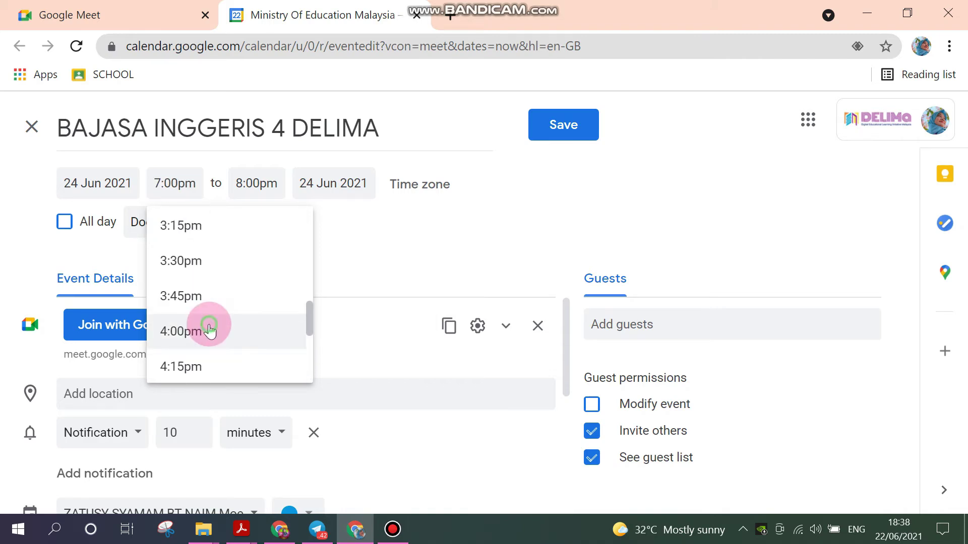
click(257, 183)
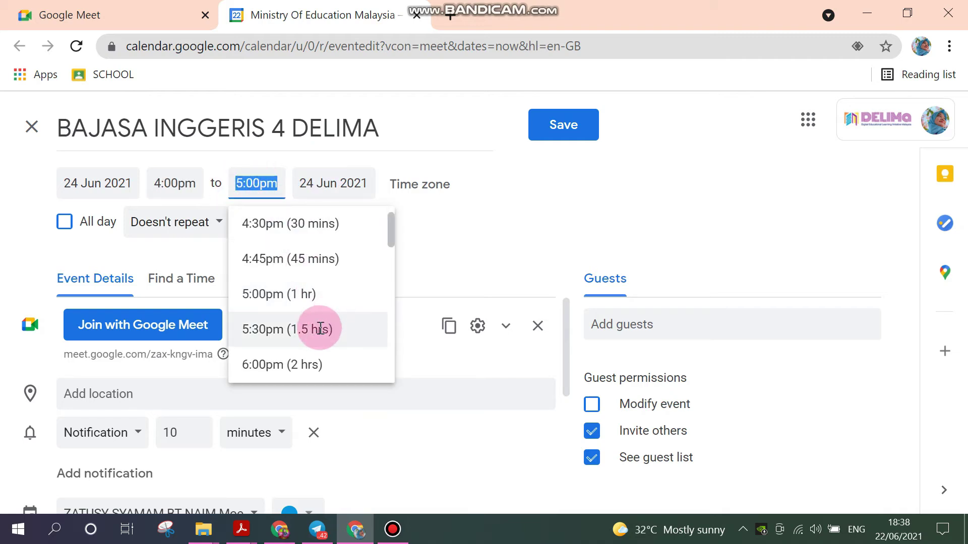
click(318, 329)
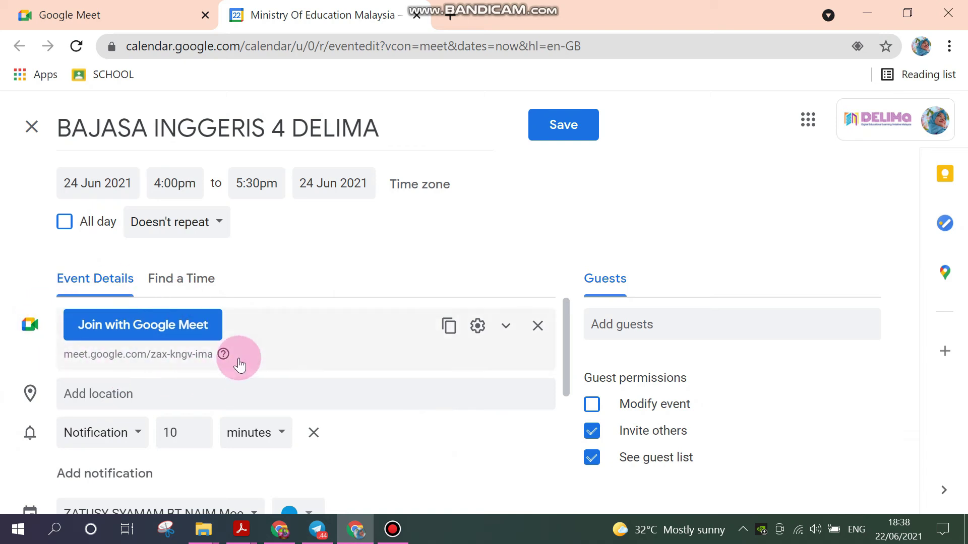
- Review the event's video meeting settings without changing them, and save the event
click(449, 327)
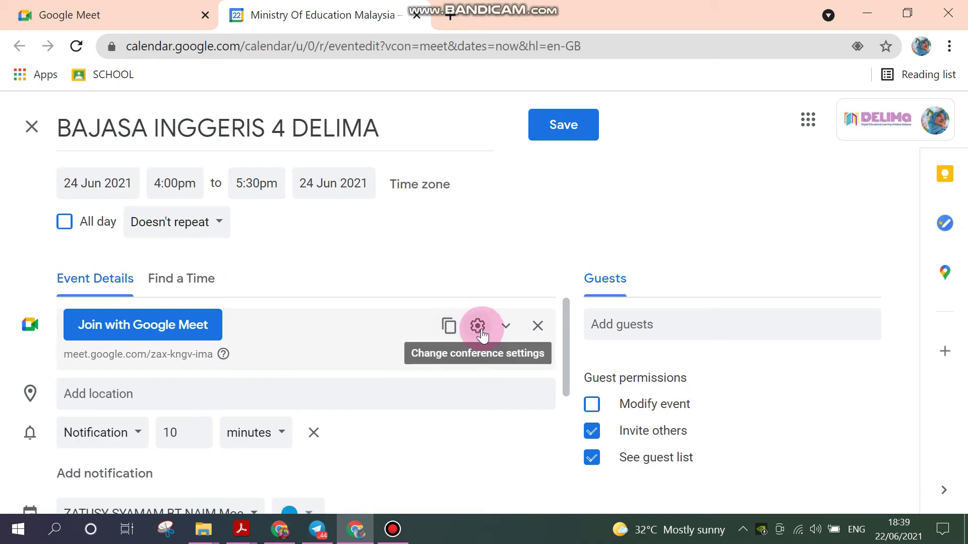
click(477, 327)
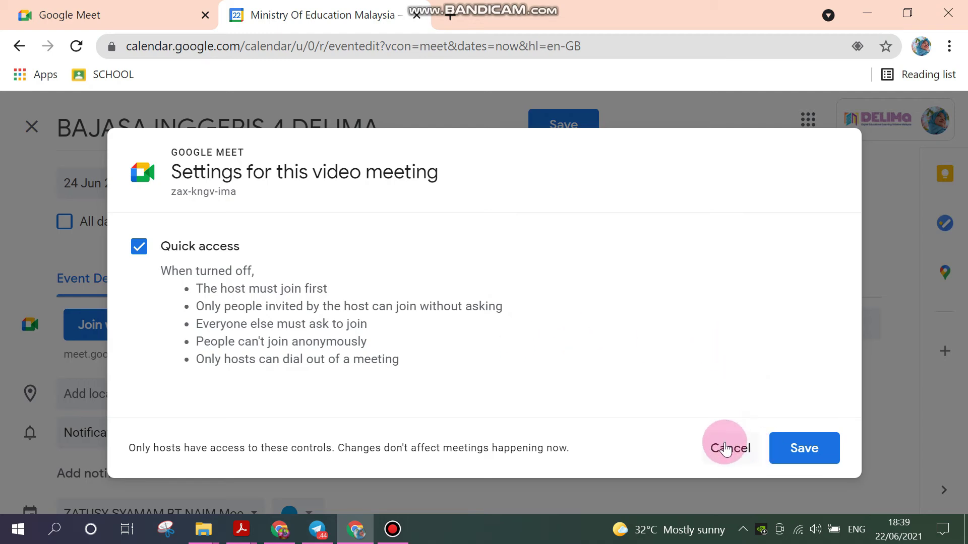
click(728, 445)
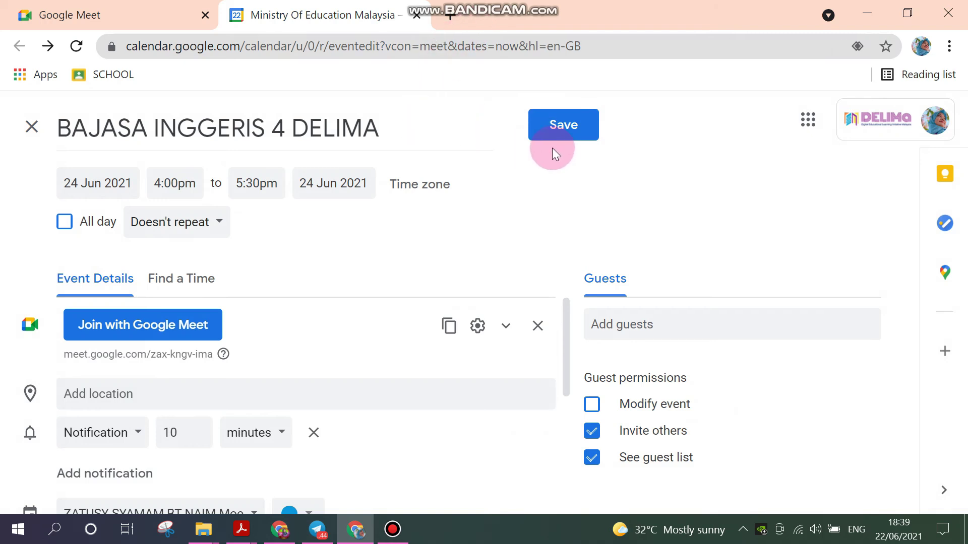
click(555, 133)
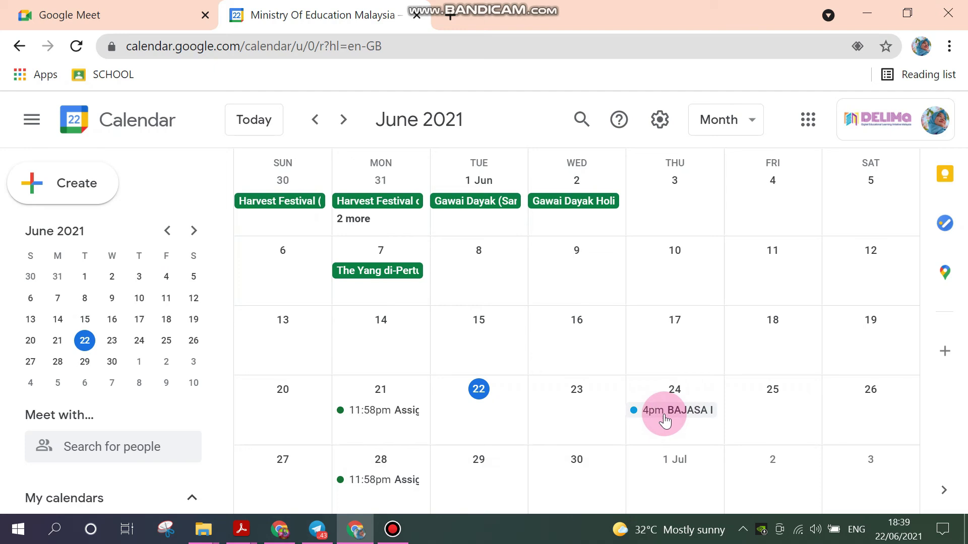
- Open Google Calendar in a new browser tab from the Google apps list
click(457, 23)
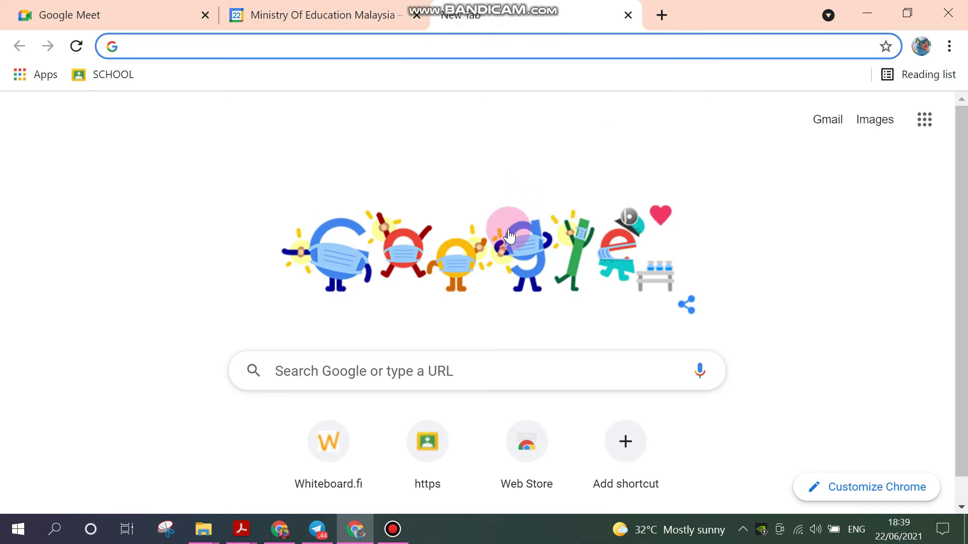
click(924, 121)
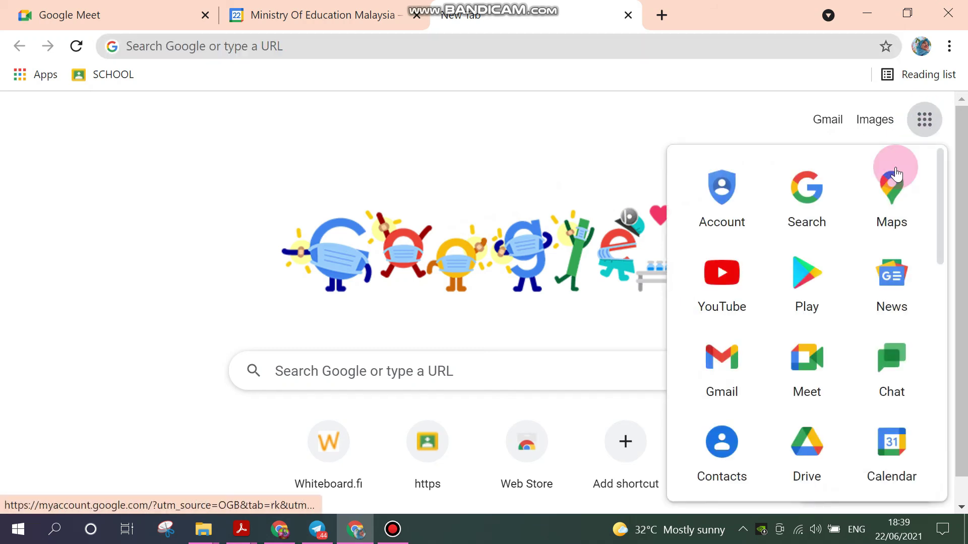
scroll(830, 292, down, 4)
click(895, 302)
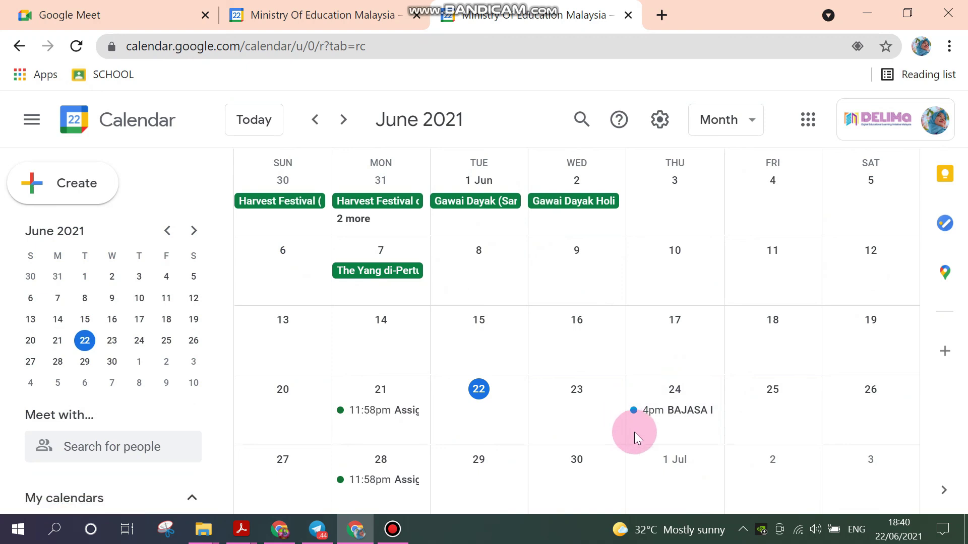
- Open the 4pm event on 24 June and copy its Google Meet joining information
click(661, 407)
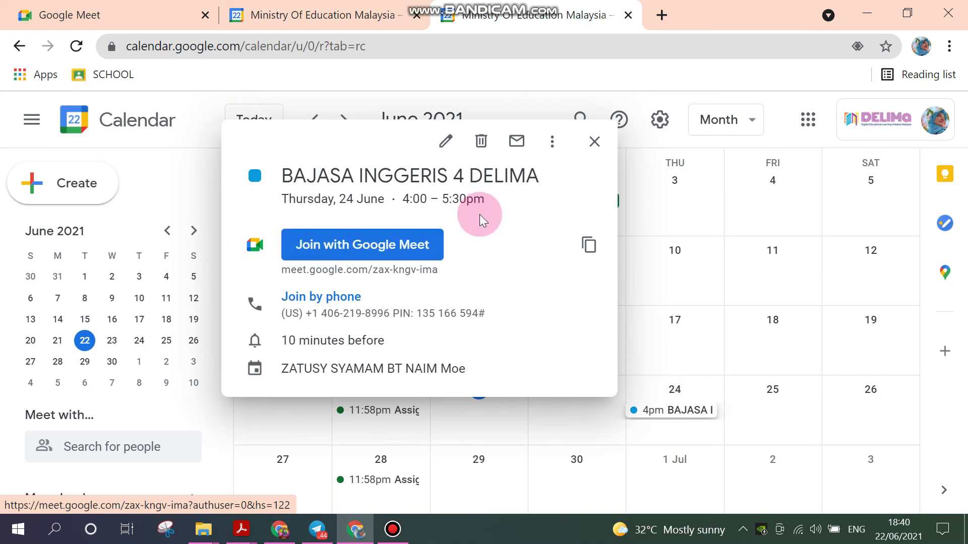
click(588, 245)
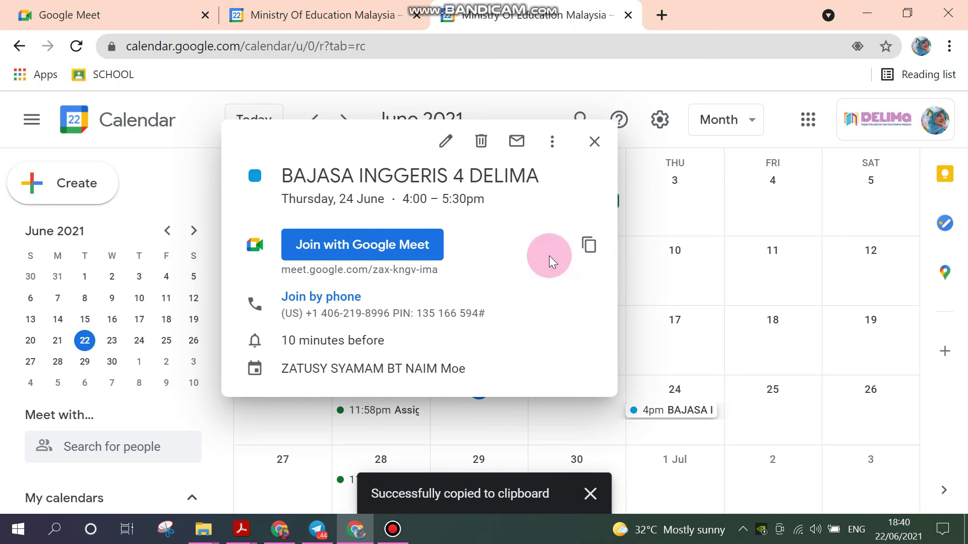